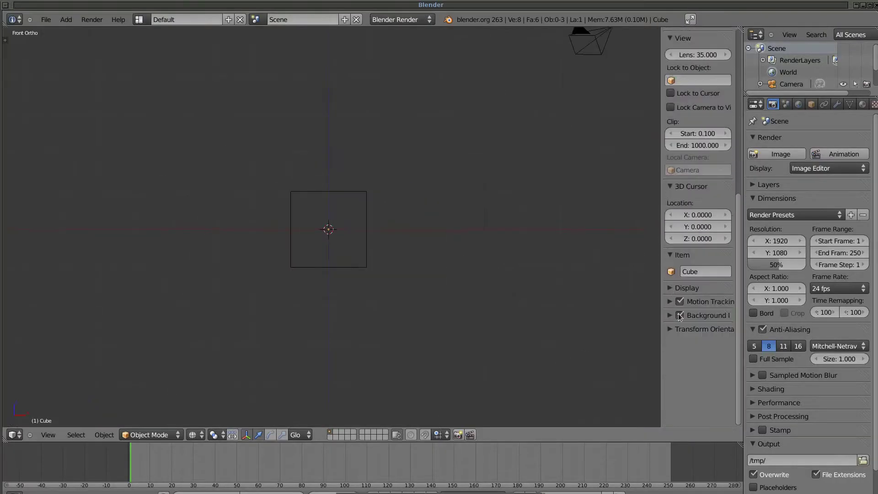
- Load the face photo as a background image reference
{"action": "left_click", "coordinate": [680, 317]}
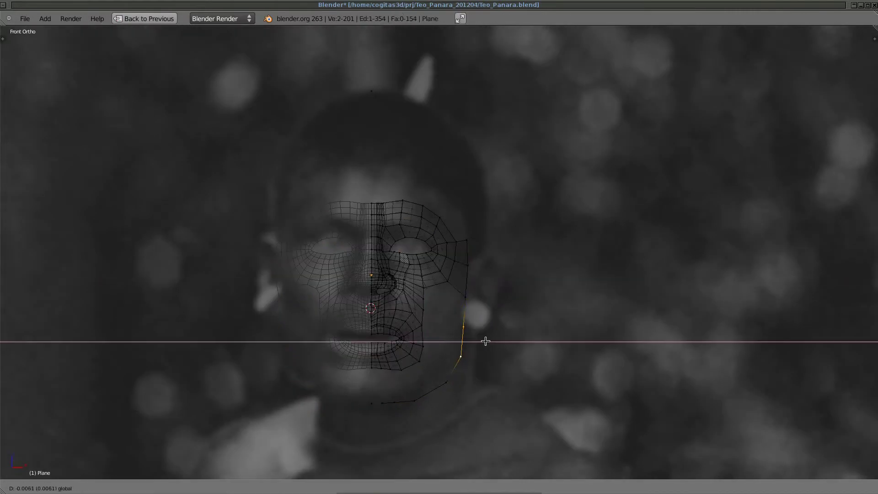
- Finish moving the selected face vertices and orbit around the mesh
{"action": "left_click", "coordinate": [486, 341]}
{"action": "middle_click_drag", "start_coordinate": [485, 341], "coordinate": [417, 350]}
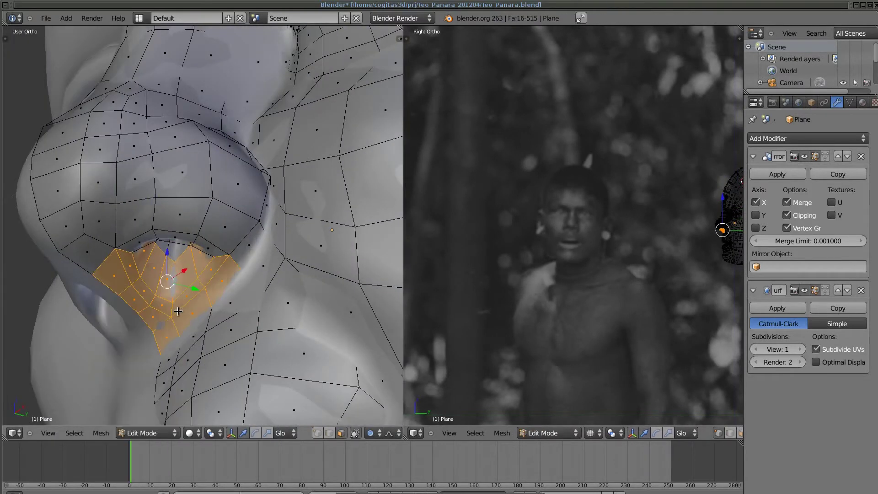
- Orbit the view around the selected shoulder and neck area of the body mesh
{"action": "middle_click_drag", "start_coordinate": [178, 311], "coordinate": [192, 347]}
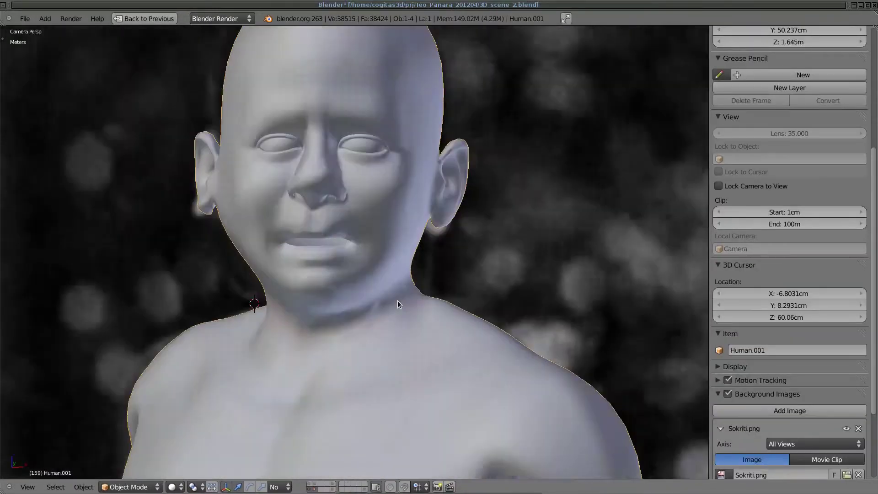
- Move the selected vertices with proportional falloff
{"action": "key", "text": "g"}
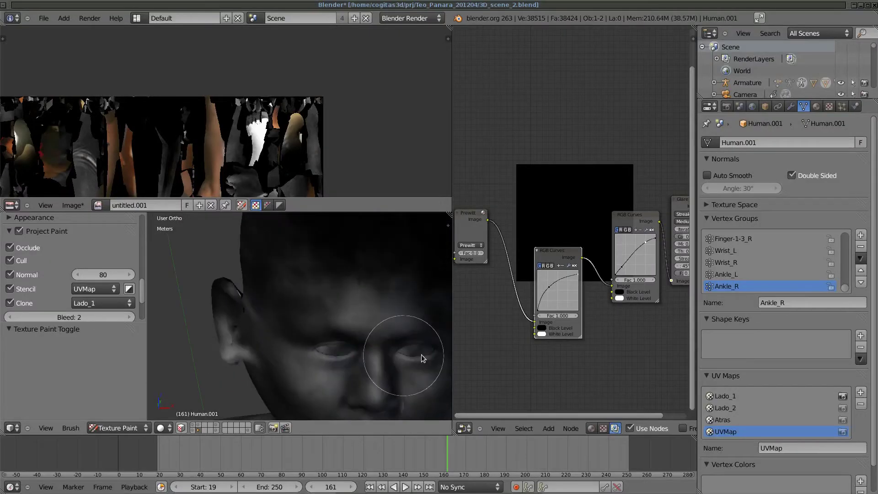
- Maximize the 3D view and look at the figure through the scene camera
{"action": "key", "text": "ctrl+Up"}
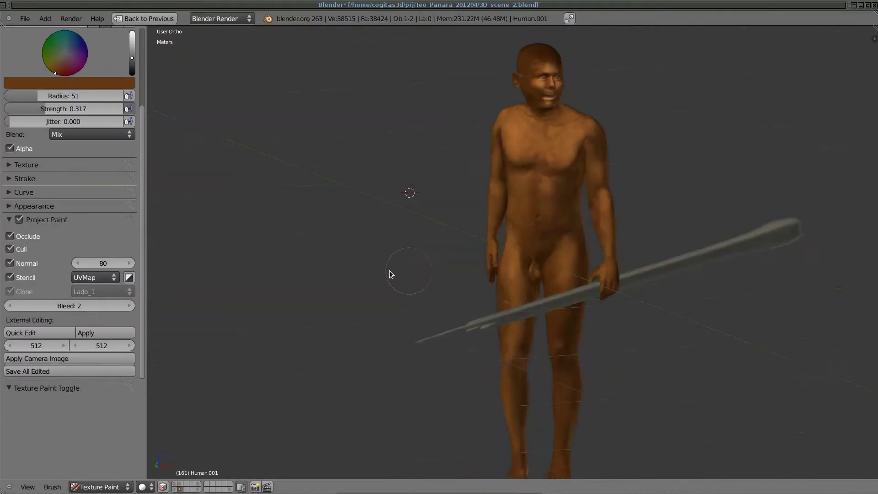
{"action": "key", "text": "KP_0"}
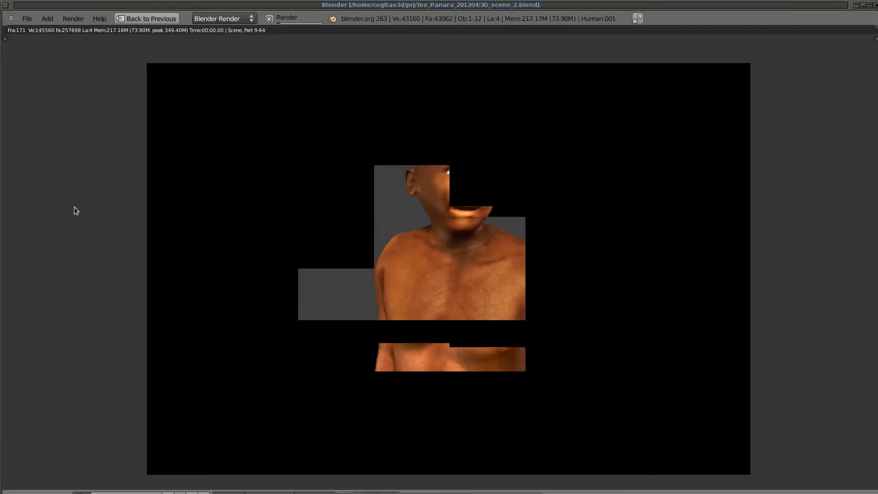
- Close the finished render, check the skin texture settings, and re-render
{"action": "key", "text": "Escape"}
{"action": "left_click", "coordinate": [831, 108]}
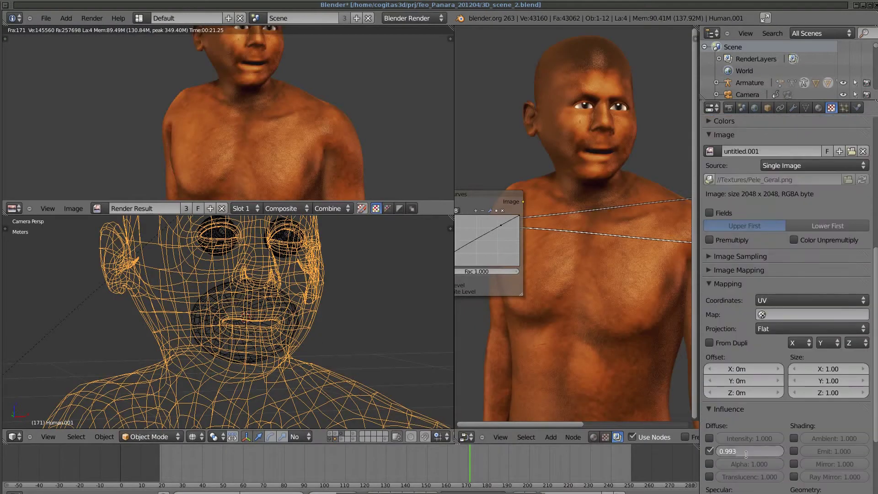
{"action": "key", "text": "F12"}
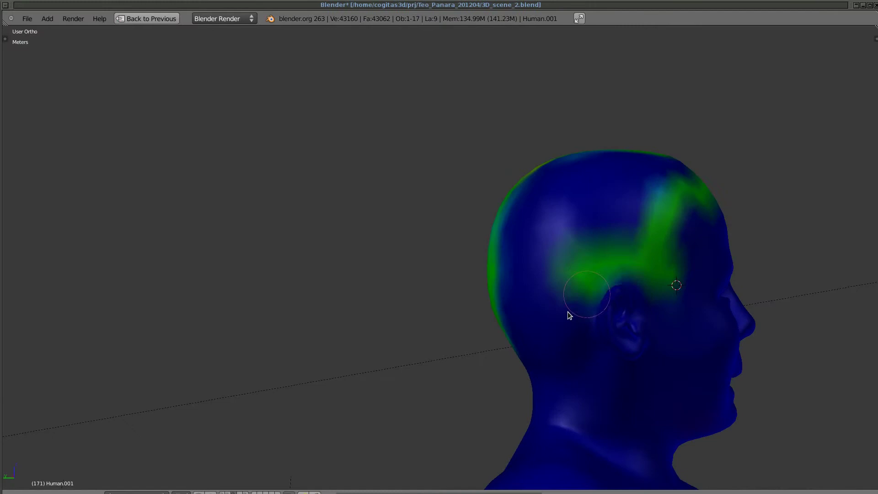
- Weight-paint the back and top of the scalp for the hair
{"action": "middle_click_drag", "start_coordinate": [567, 312], "coordinate": [541, 296]}
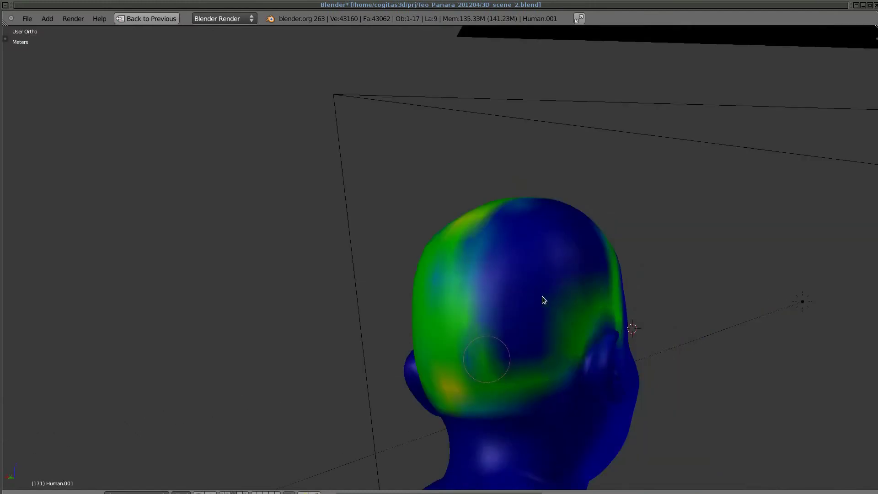
{"action": "left_click_drag", "start_coordinate": [542, 295], "coordinate": [513, 256]}
{"action": "middle_click_drag", "start_coordinate": [513, 256], "coordinate": [504, 307]}
{"action": "mouse_move", "coordinate": [503, 306]}
{"action": "left_mouse_down"}
{"action": "mouse_move", "coordinate": [593, 229]}
{"action": "mouse_move", "coordinate": [528, 234]}
{"action": "left_mouse_up"}
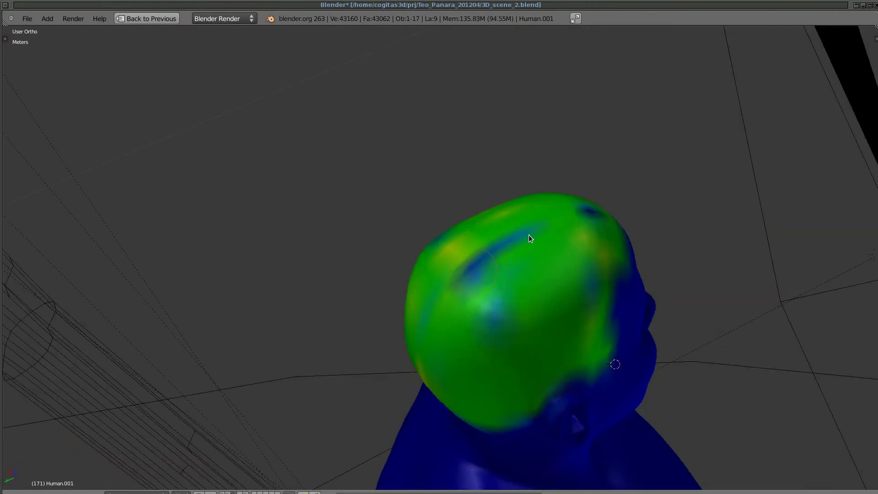
{"action": "mouse_move", "coordinate": [529, 235]}
{"action": "middle_mouse_down"}
{"action": "mouse_move", "coordinate": [454, 292]}
{"action": "mouse_move", "coordinate": [354, 259]}
{"action": "middle_mouse_up"}
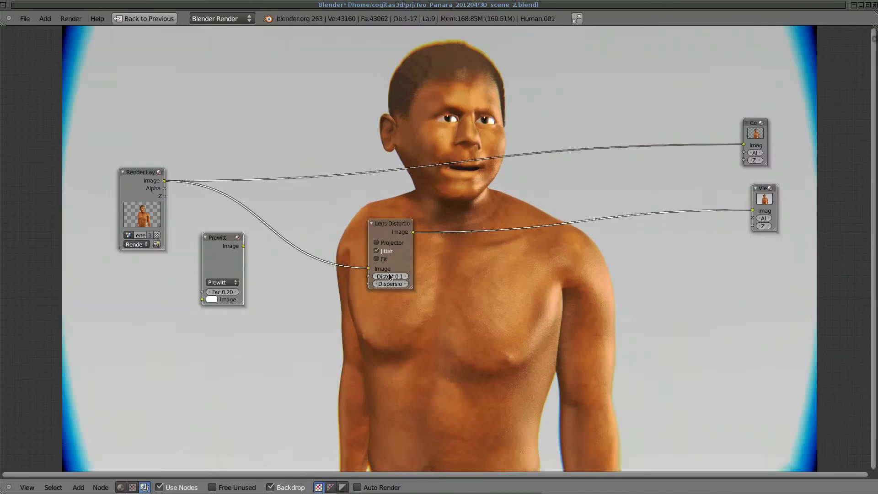
- Set the Lens Distortion node's Distort value to 0
{"action": "left_click_drag", "start_coordinate": [390, 276], "coordinate": [385, 302]}
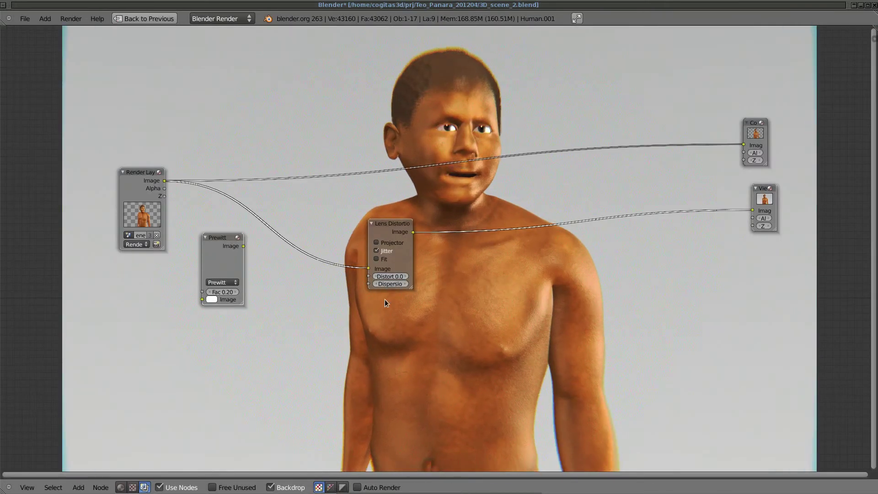